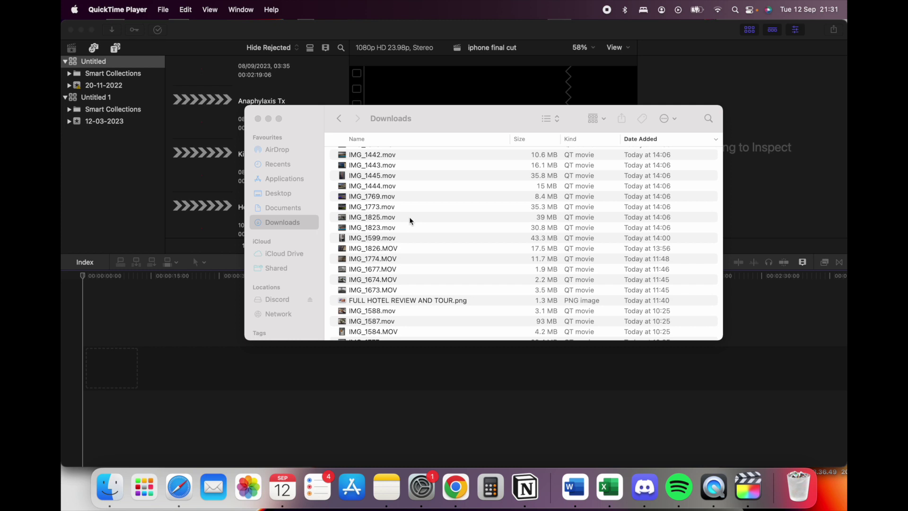
- Drag IMG_1442.mov from the Finder Downloads folder onto the start of the Final Cut Pro timeline
scroll(409, 217, up, 3)
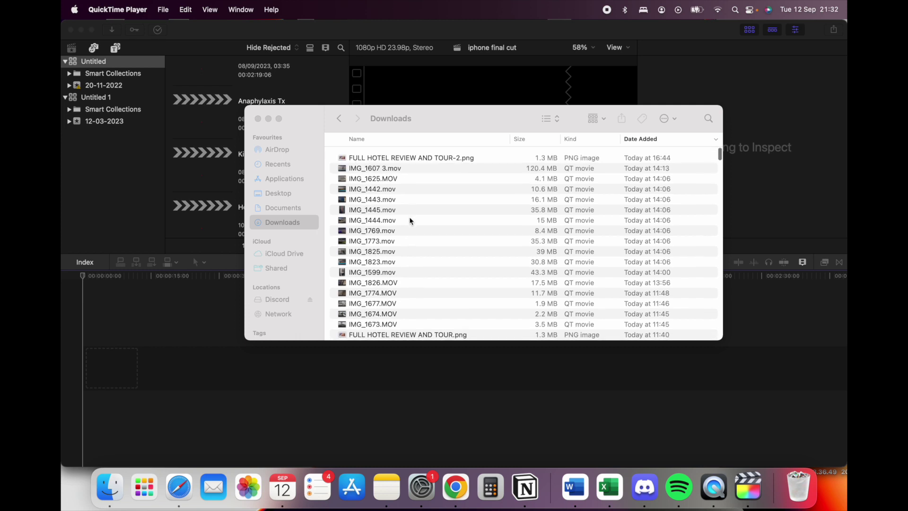
click(396, 185)
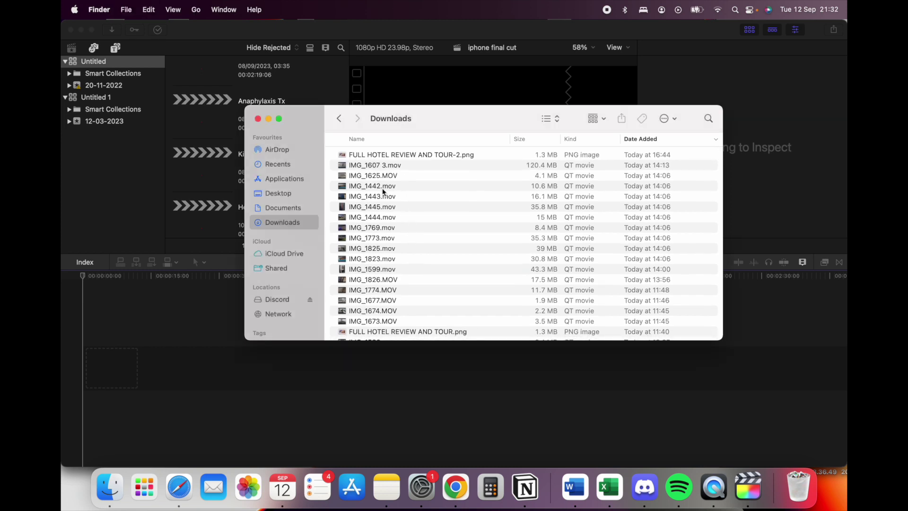
drag(397, 185, 121, 340)
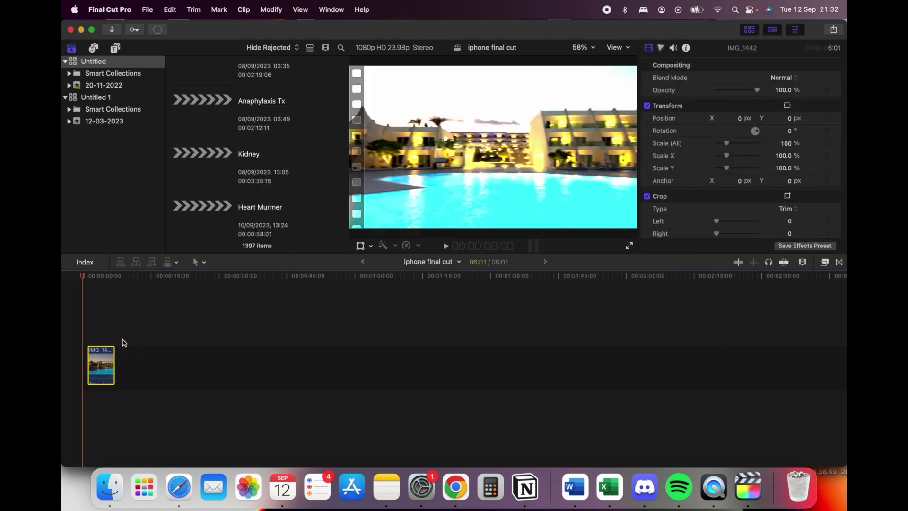
- Play back the IMG_1442 clip to check it, then return the playhead to the timeline start
click(93, 323)
key(space)
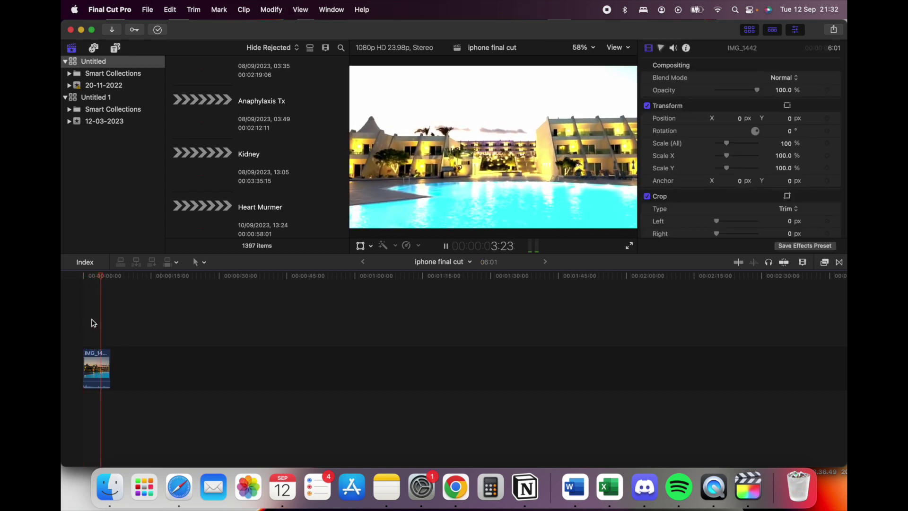
key(space)
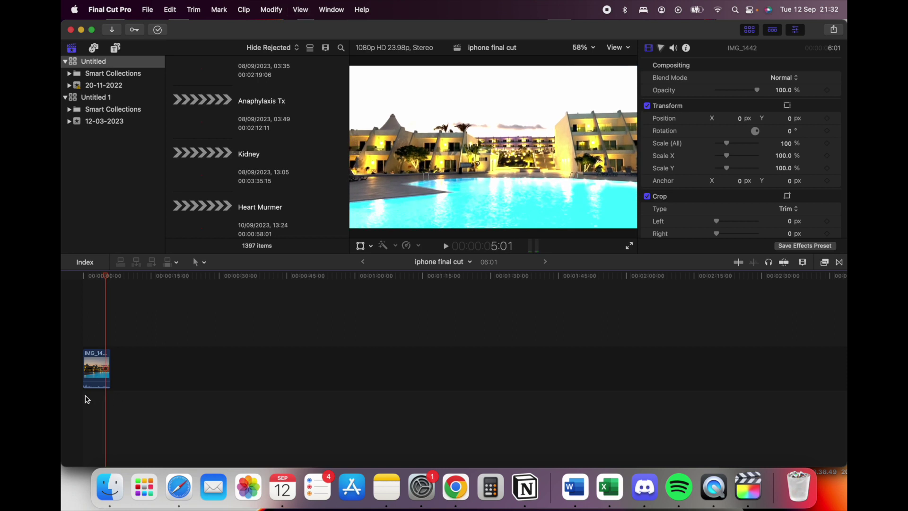
click(86, 396)
- Drag IMG_1823.mov from Downloads into the timeline in place of IMG_1442 and select it
click(110, 487)
click(390, 209)
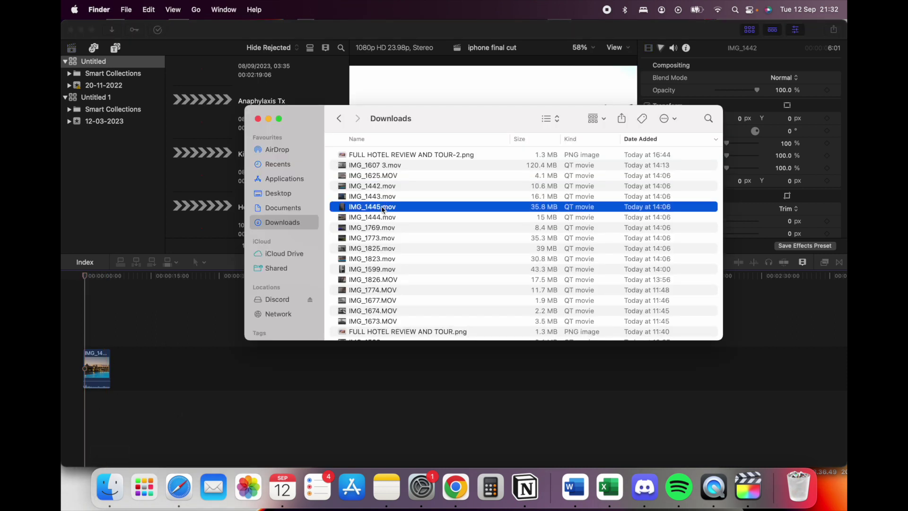
click(370, 221)
scroll(353, 289, down, 5)
click(370, 254)
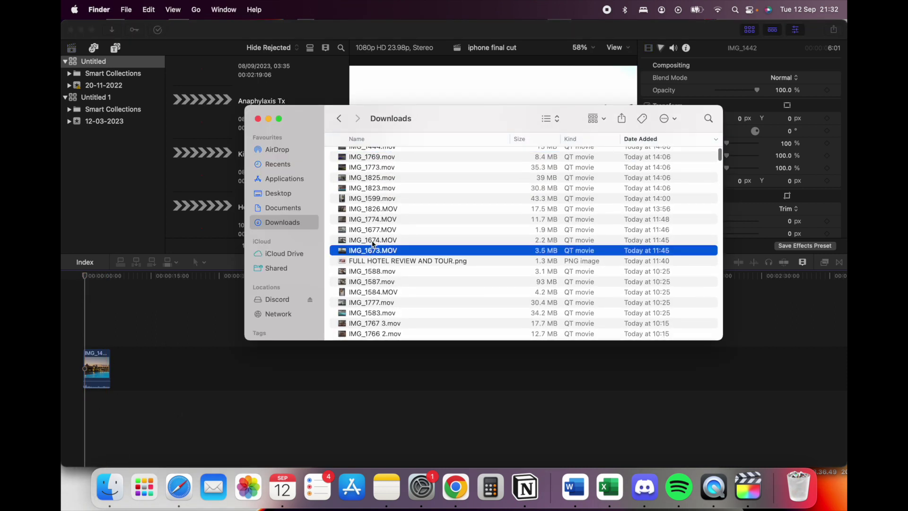
drag(371, 239, 161, 383)
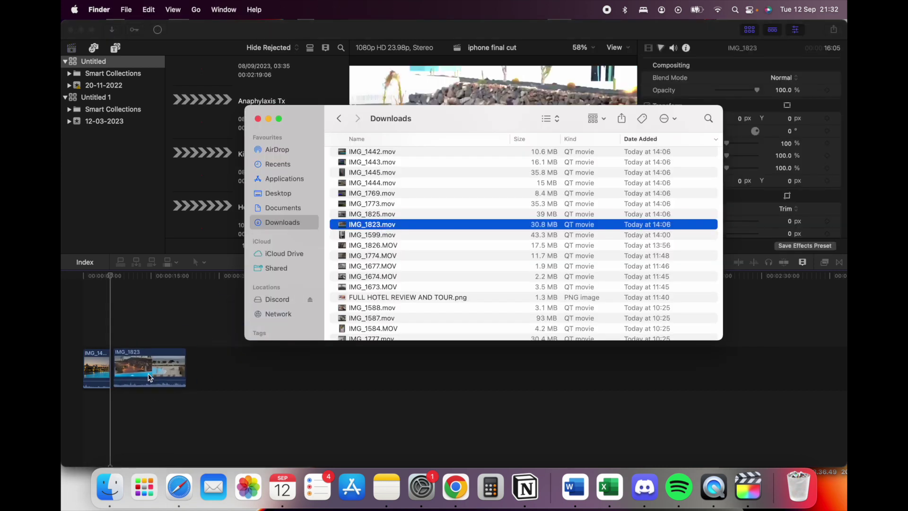
click(120, 319)
click(95, 365)
click(111, 298)
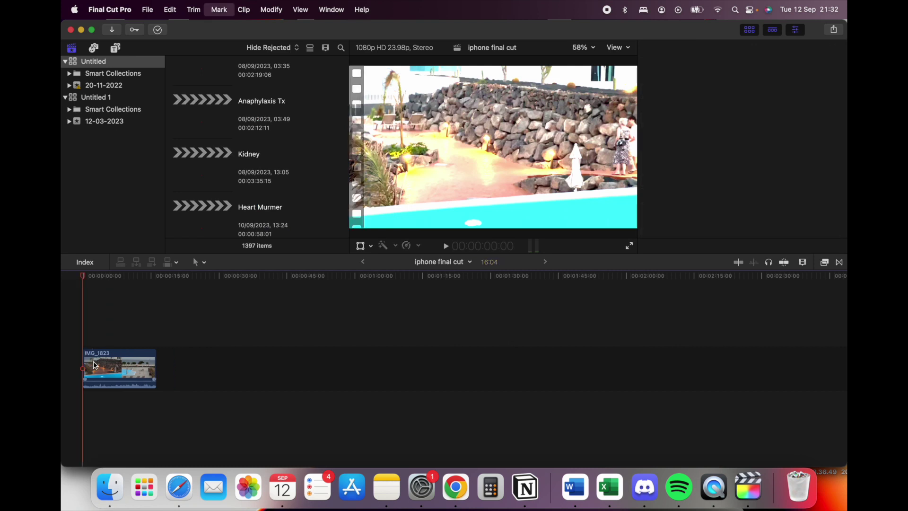
key(Home)
key(space)
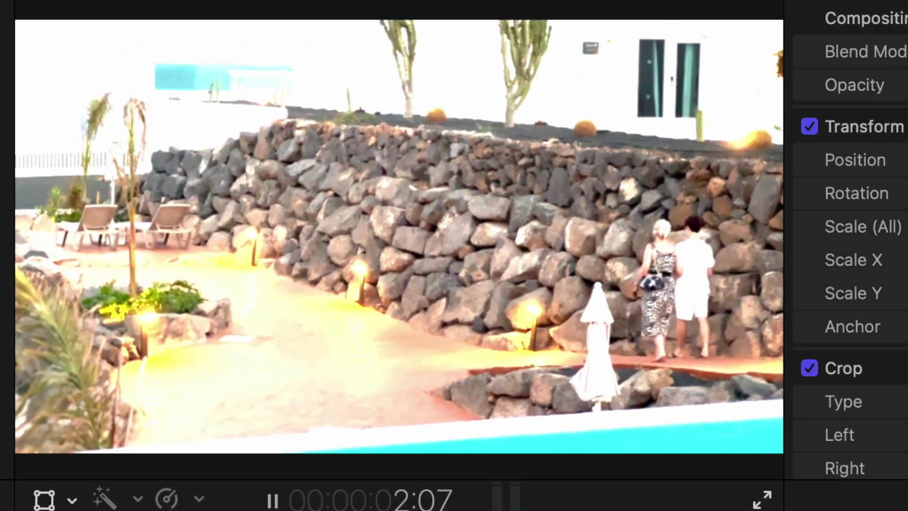
key(space)
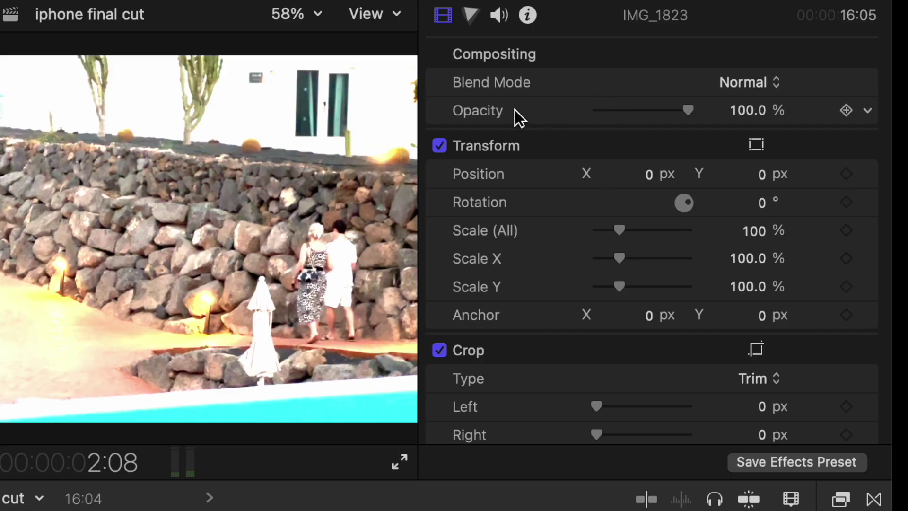
click(741, 111)
text(1)
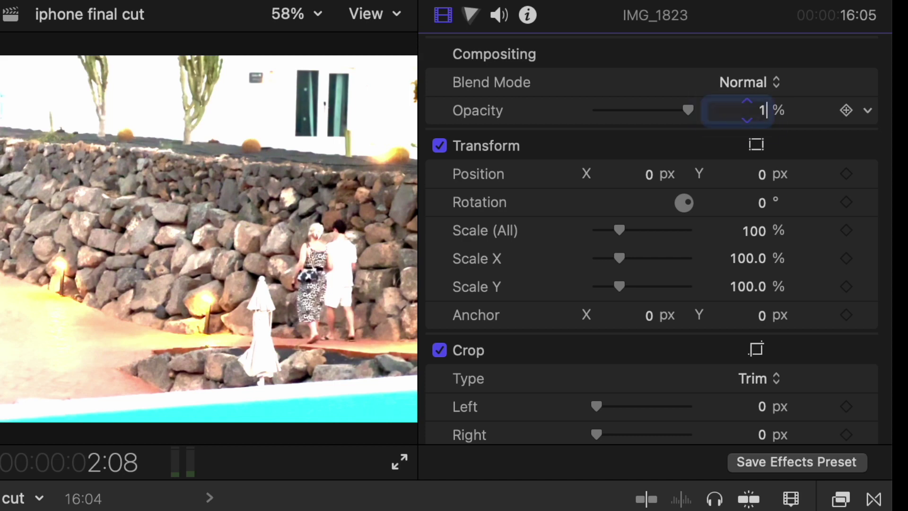
text(0)
key(Return)
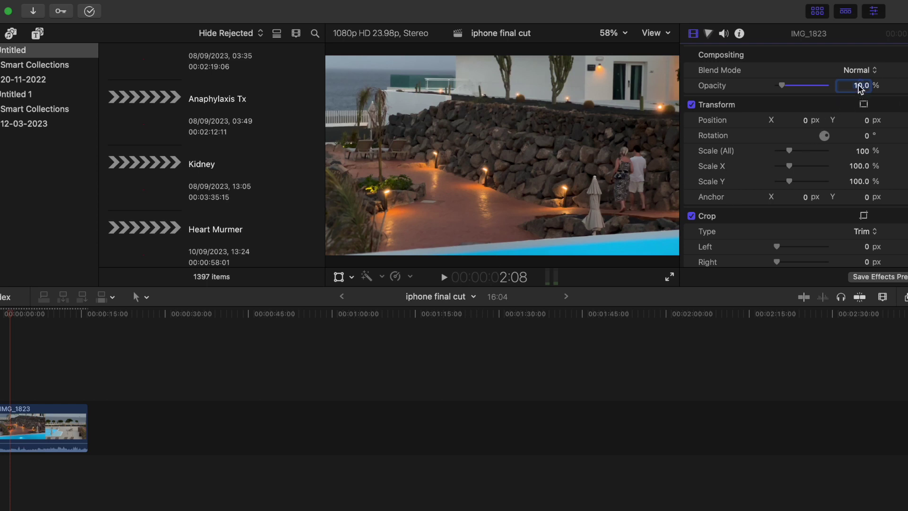
text(100)
key(Return)
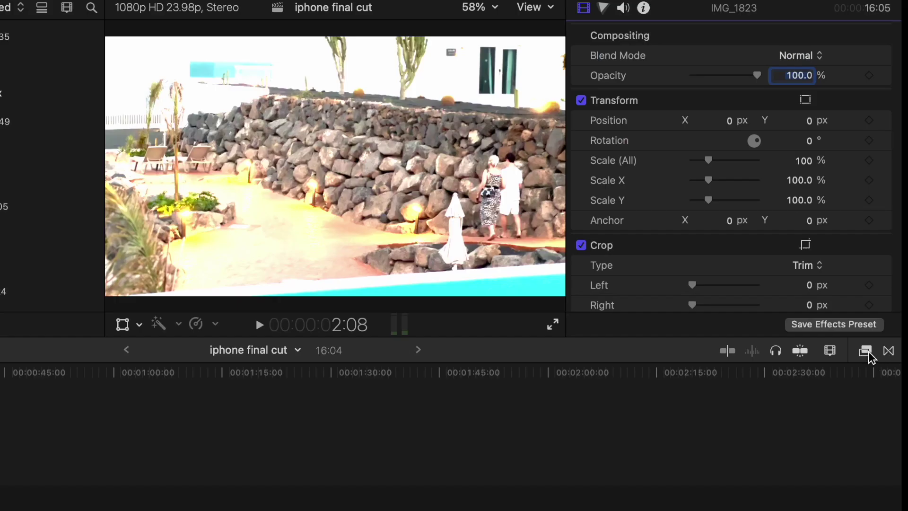
- Search the Effects browser for 'hdr' and drop HDR Tools onto the IMG_1823 clip
click(866, 353)
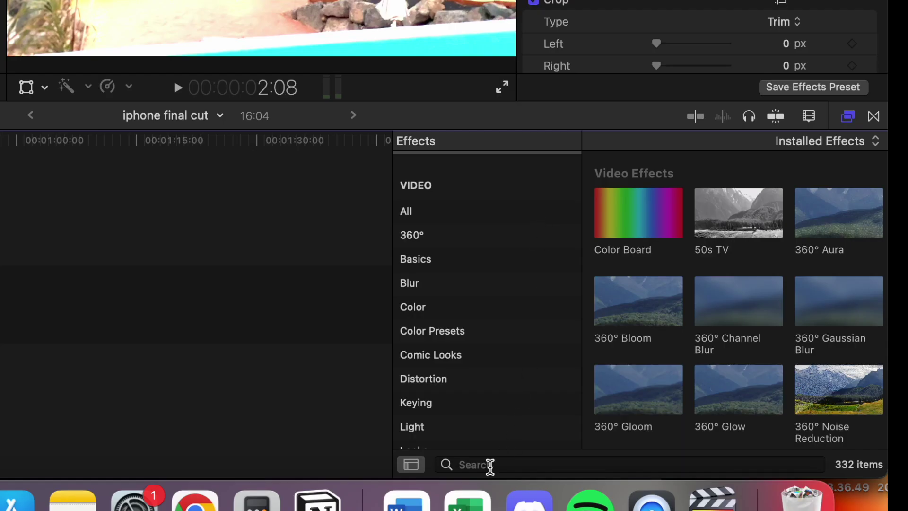
click(490, 466)
text(hdr)
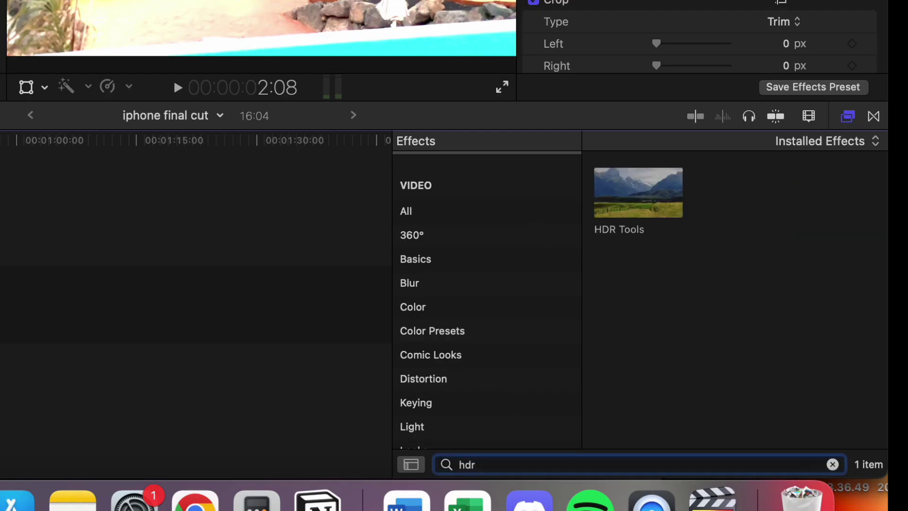
key(Return)
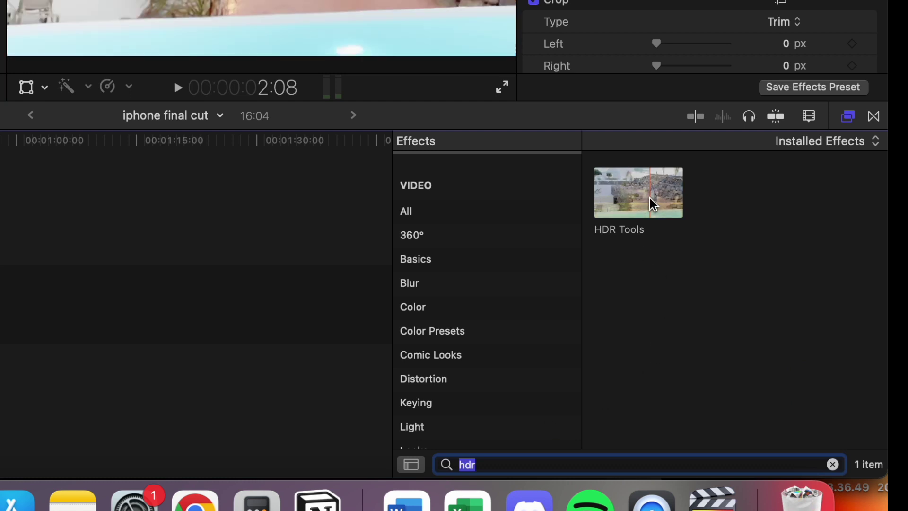
click(652, 217)
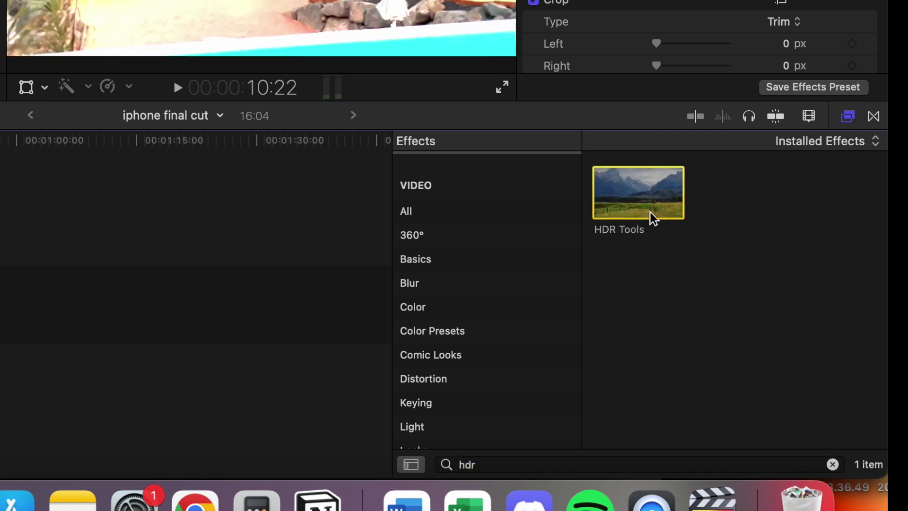
drag(652, 217, 92, 228)
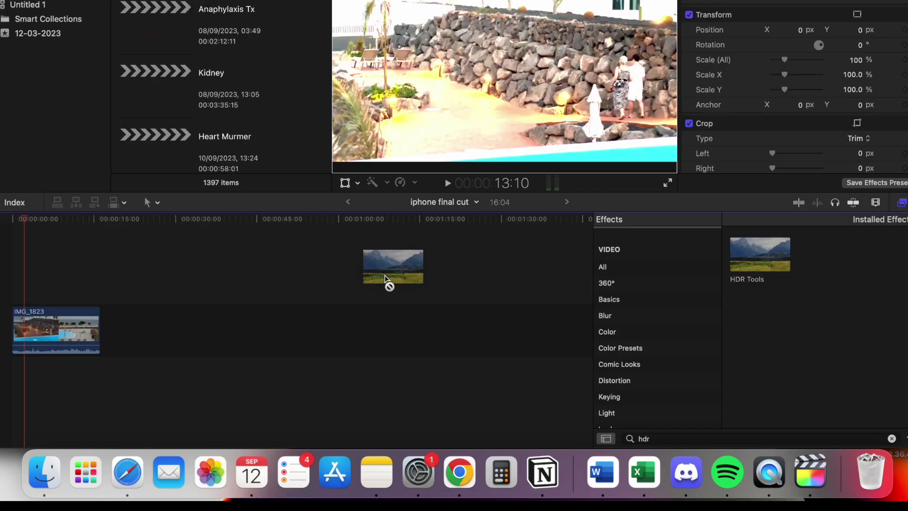
drag(386, 279, 78, 339)
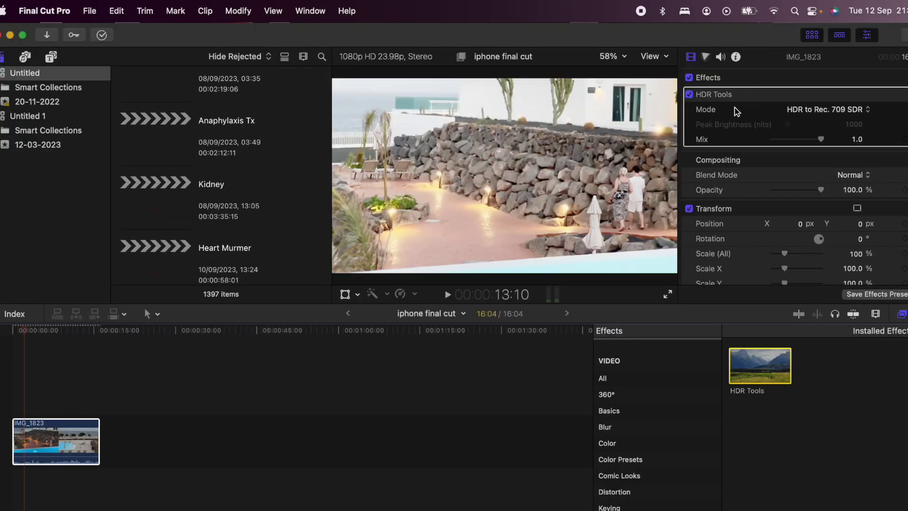
- Compare effects off and on, then set the HDR Tools Mode to HLG to Rec. 709 SDR
click(688, 78)
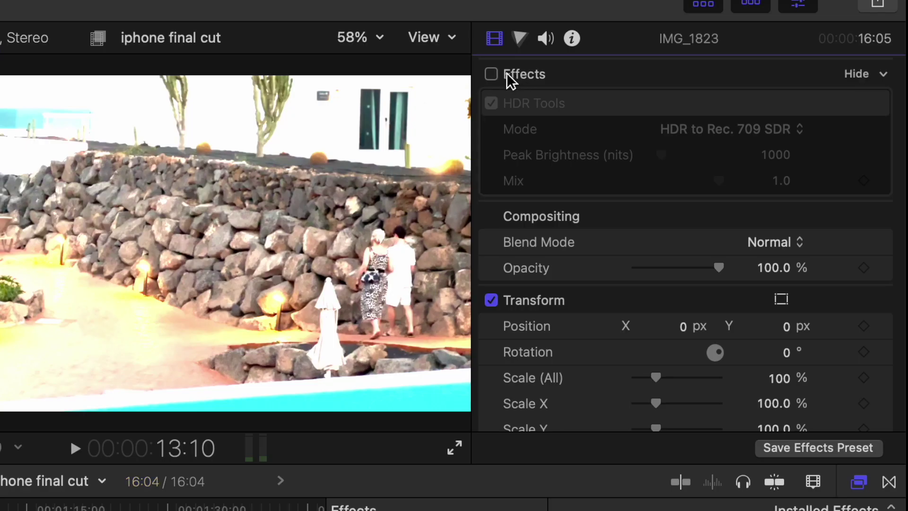
click(690, 78)
click(857, 73)
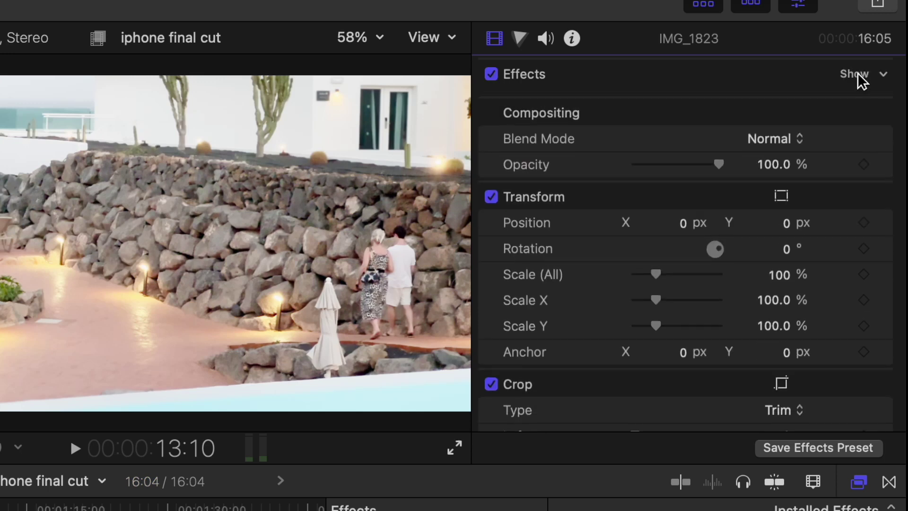
click(849, 78)
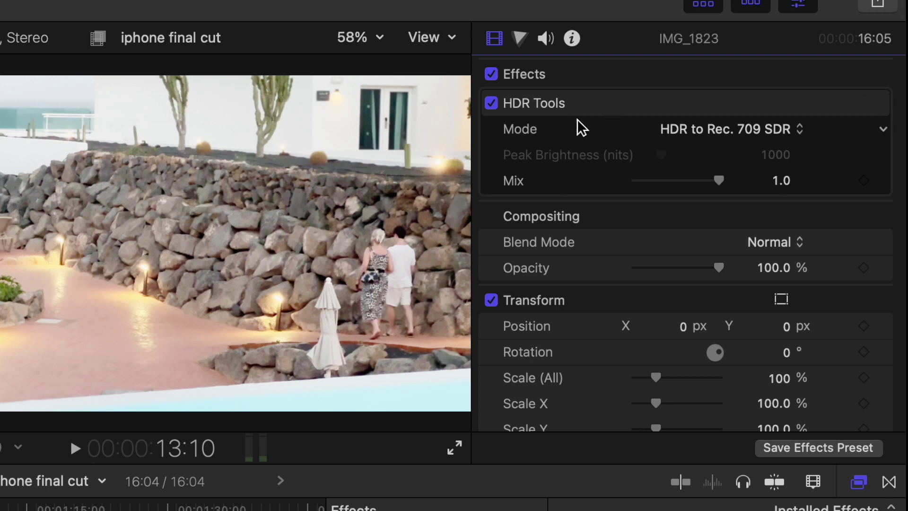
click(732, 134)
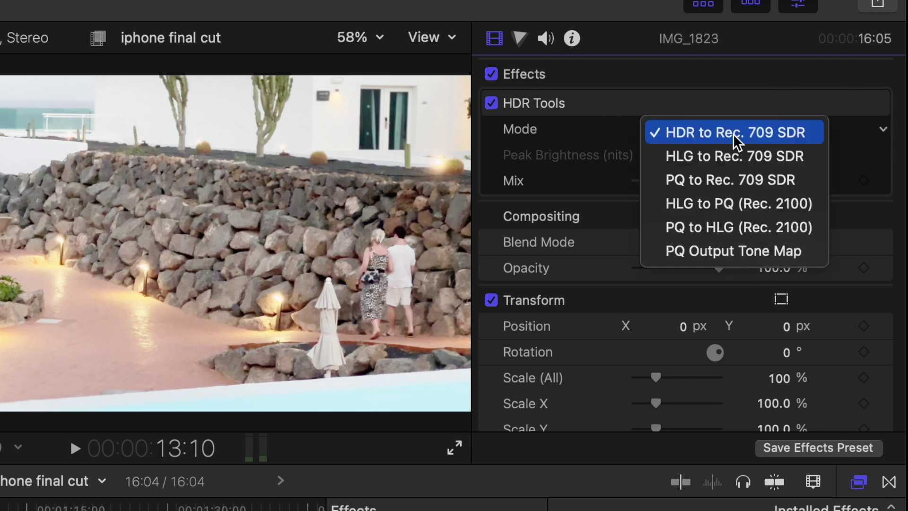
click(759, 157)
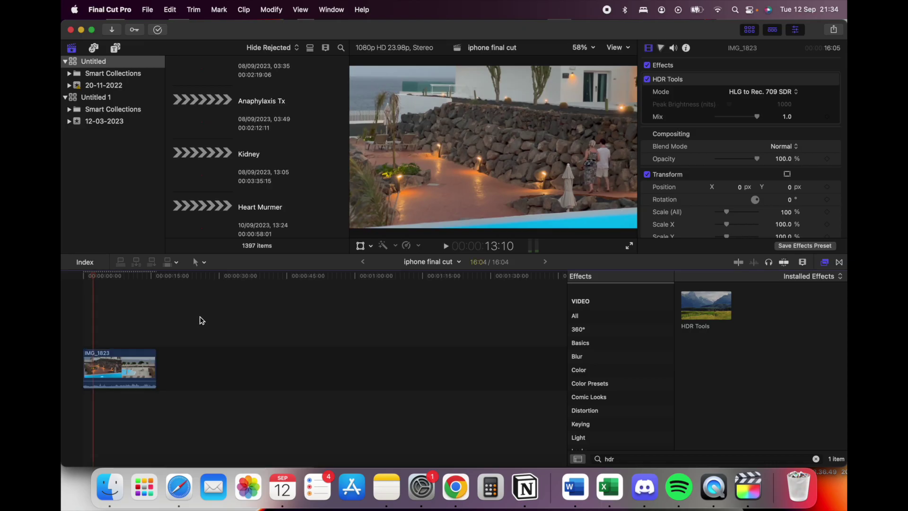
click(199, 318)
- Append IMG_1444, IMG_1773 and IMG_1825 from Downloads after IMG_1823, then close Finder
click(213, 350)
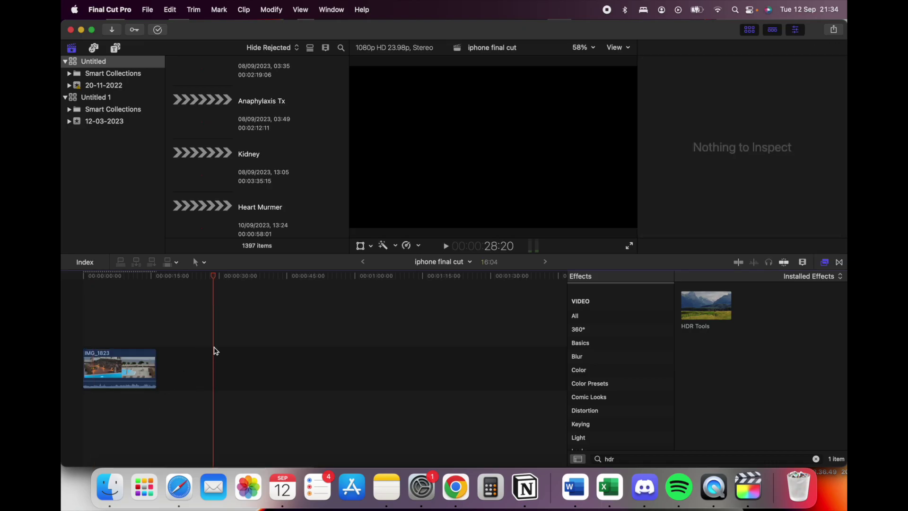
click(197, 338)
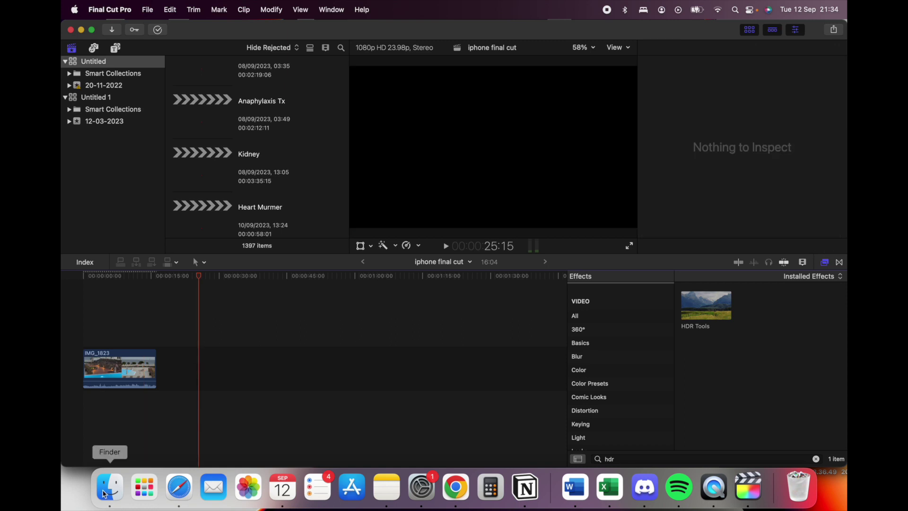
click(109, 484)
drag(390, 194, 307, 361)
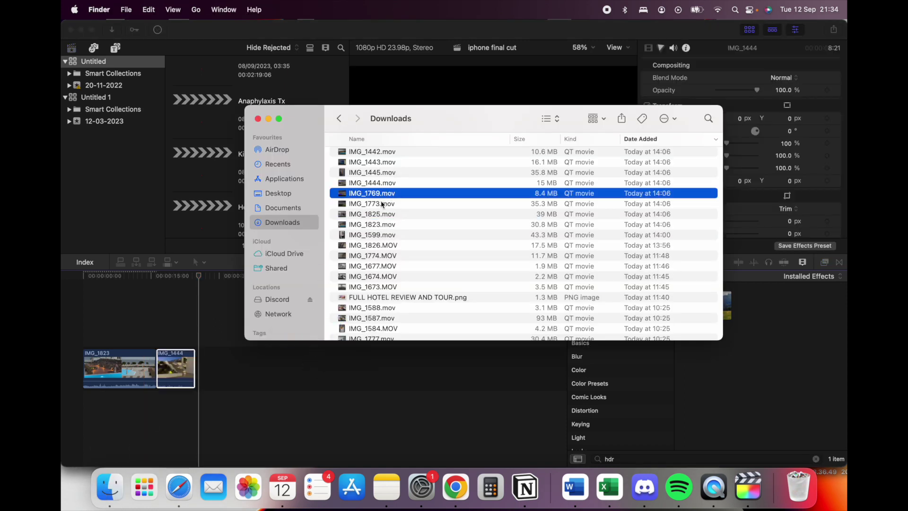
drag(378, 214, 303, 373)
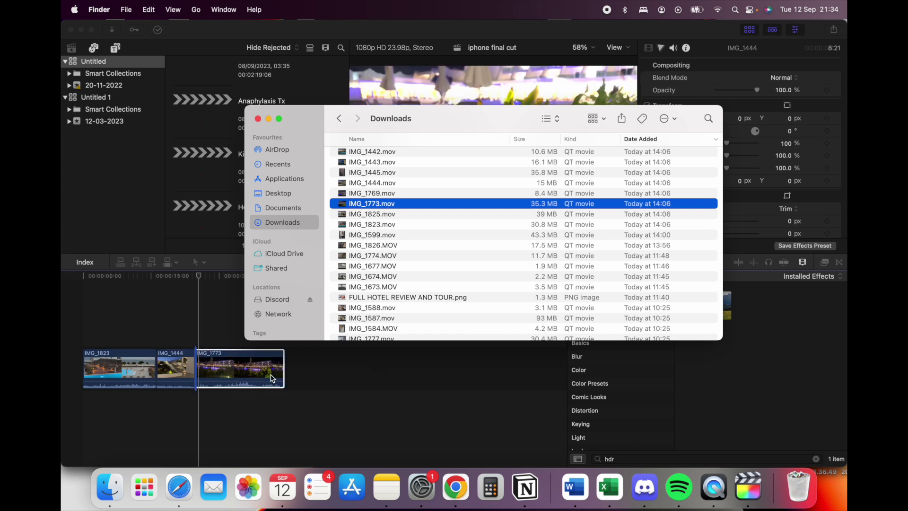
drag(382, 215, 333, 377)
click(310, 421)
click(129, 376)
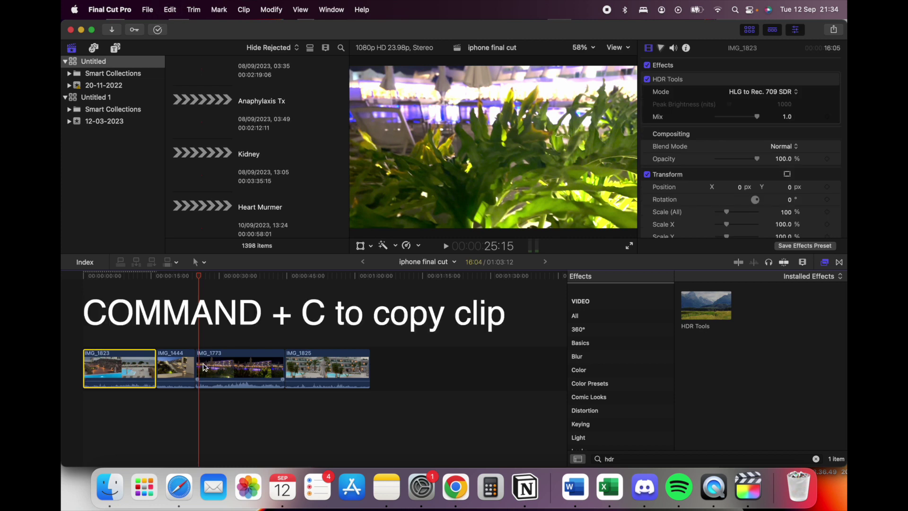
- Select IMG_1444, IMG_1773 and IMG_1825 and paste IMG_1823's HDR Tools effect onto them with Edit > Paste Effects
click(184, 364)
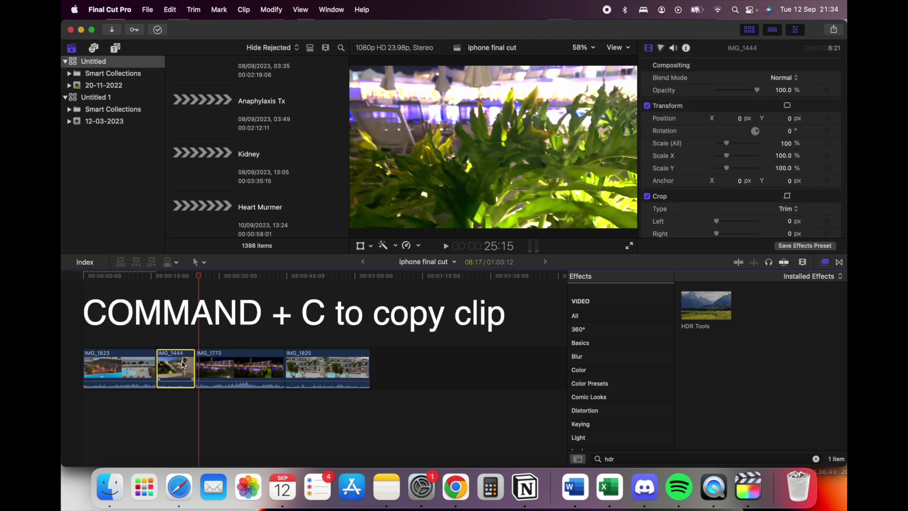
super+click(235, 367)
super+click(320, 362)
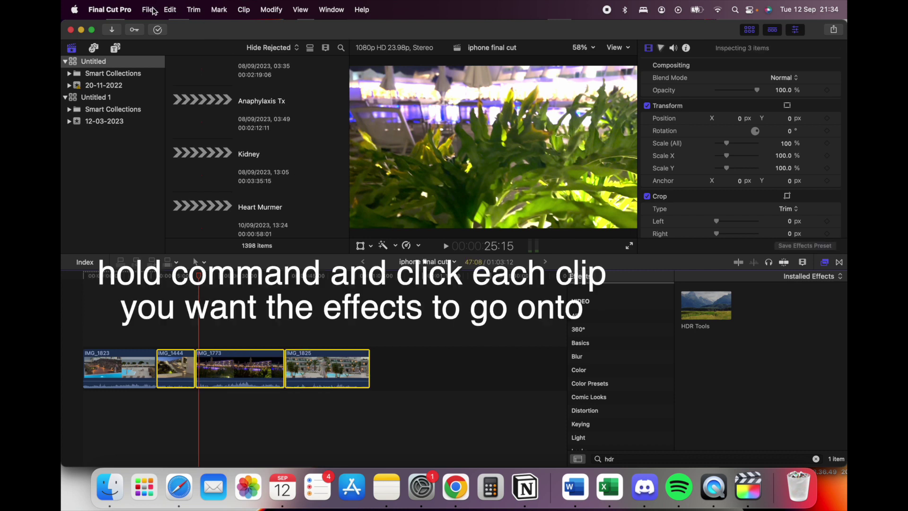
click(171, 10)
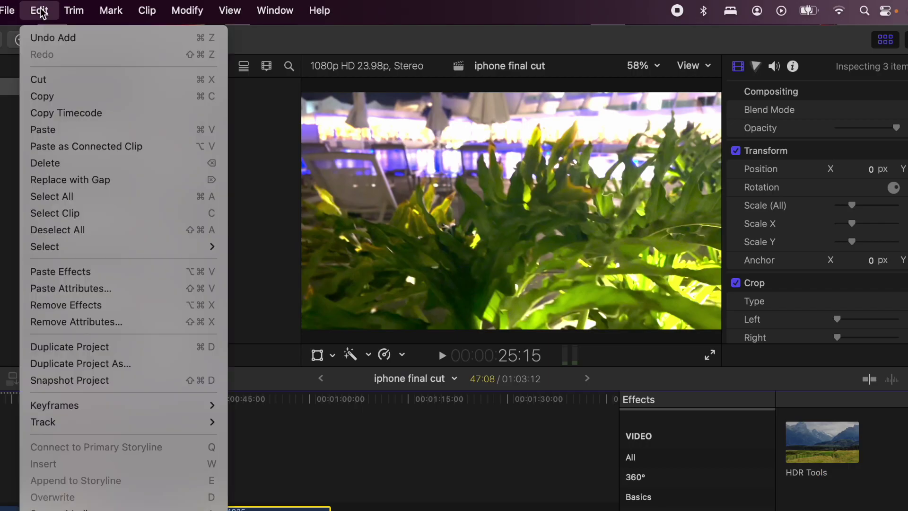
click(43, 273)
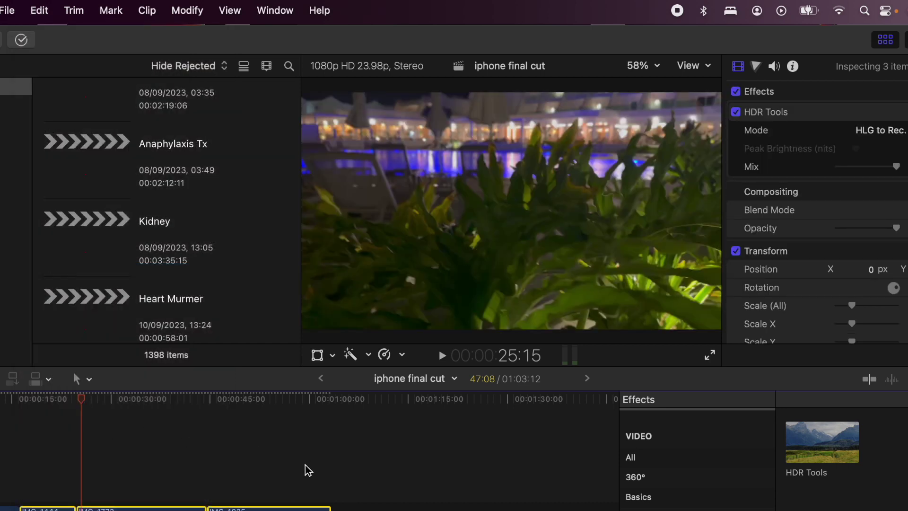
- Preview the corrected IMG_1444, IMG_1773 and IMG_1825 clips at several timeline points
click(197, 465)
click(71, 475)
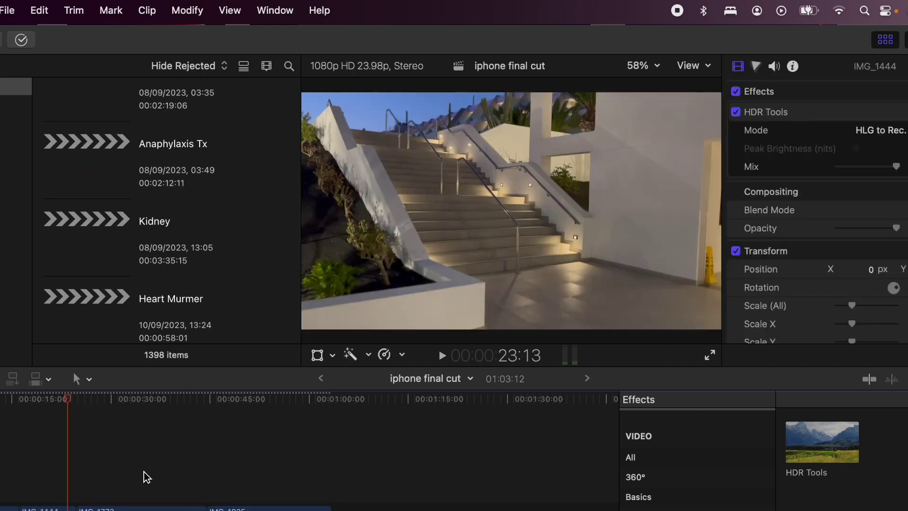
click(155, 476)
click(235, 476)
click(286, 479)
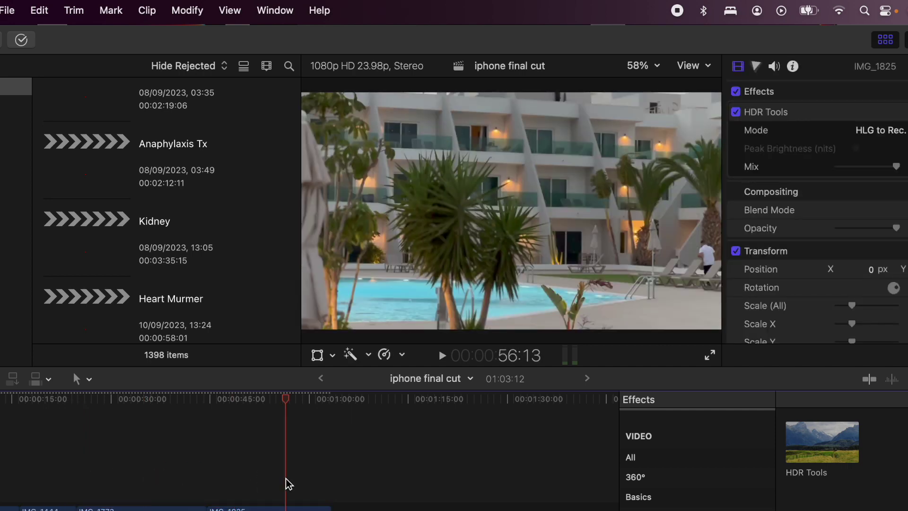